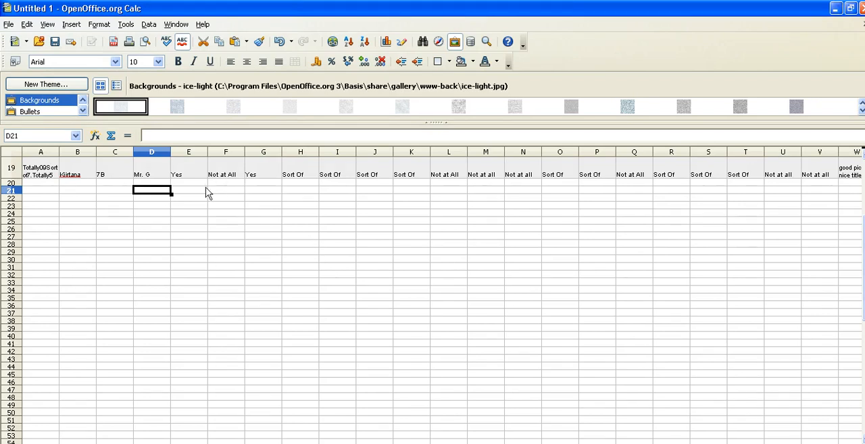
- List the answer options Not at All, Sort Of, Yes and Totally in cells D22 to D25 below the survey responses
scroll(248, 241, up, 1)
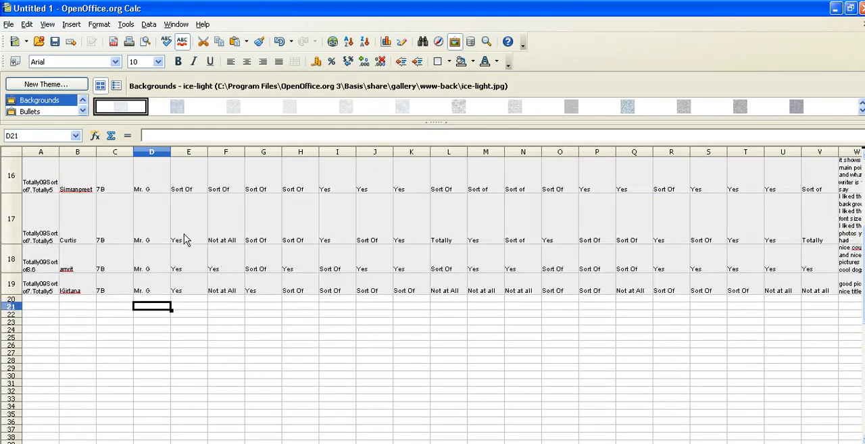
click(188, 192)
scroll(188, 228, up, 5)
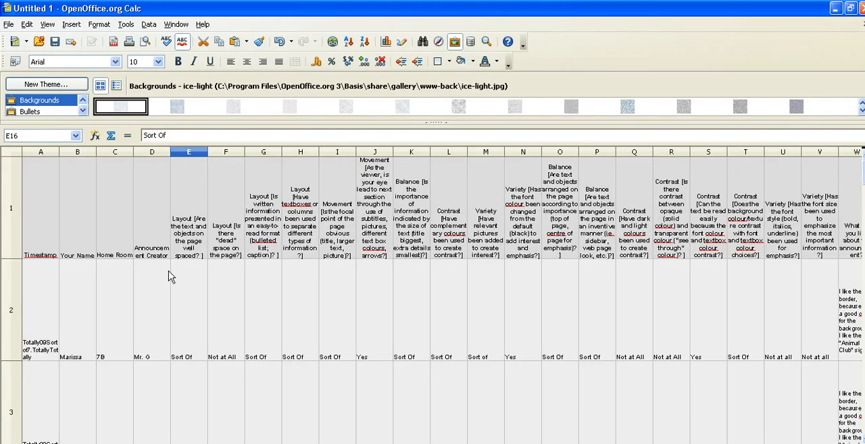
scroll(182, 270, down, 5)
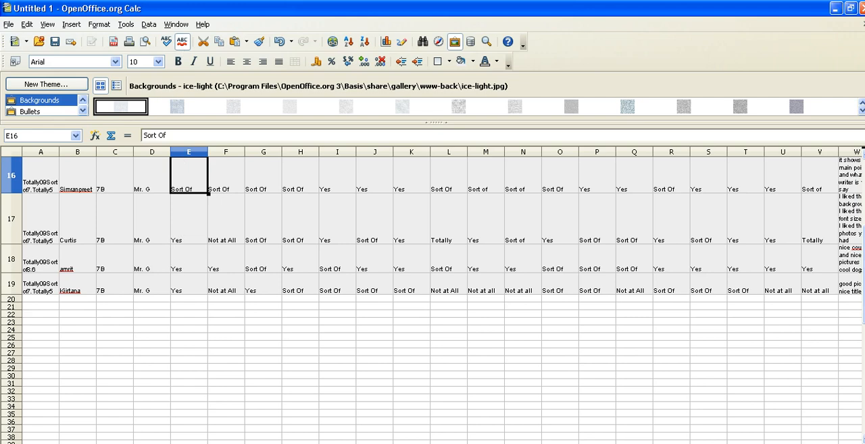
click(167, 316)
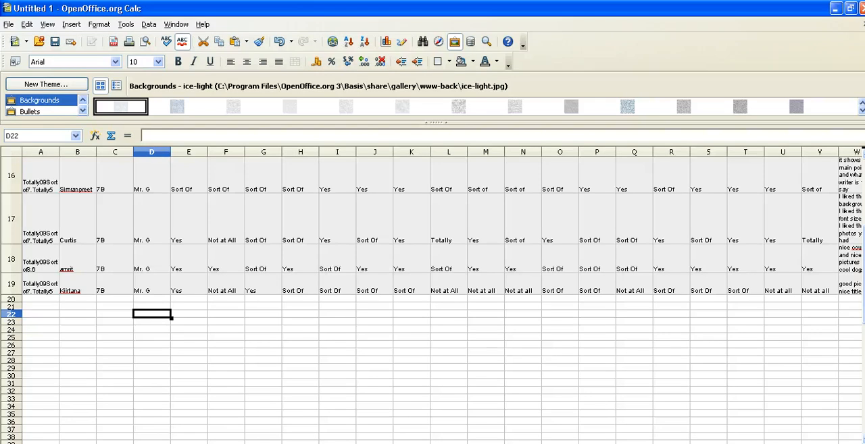
text(Not)
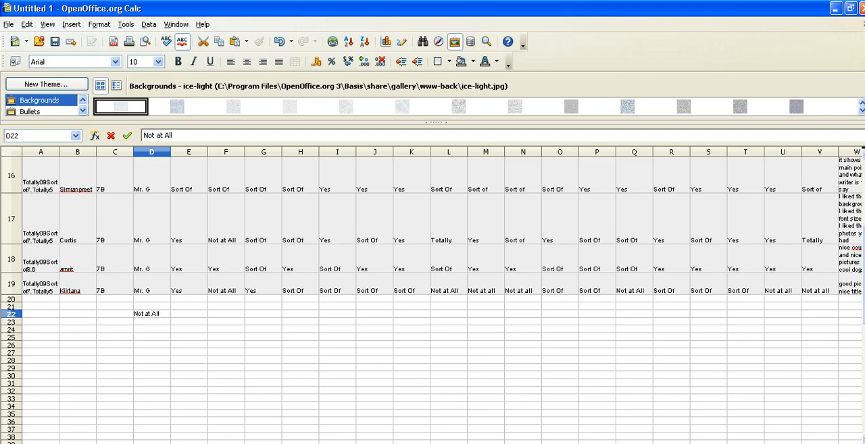
text( at All)
key(Return)
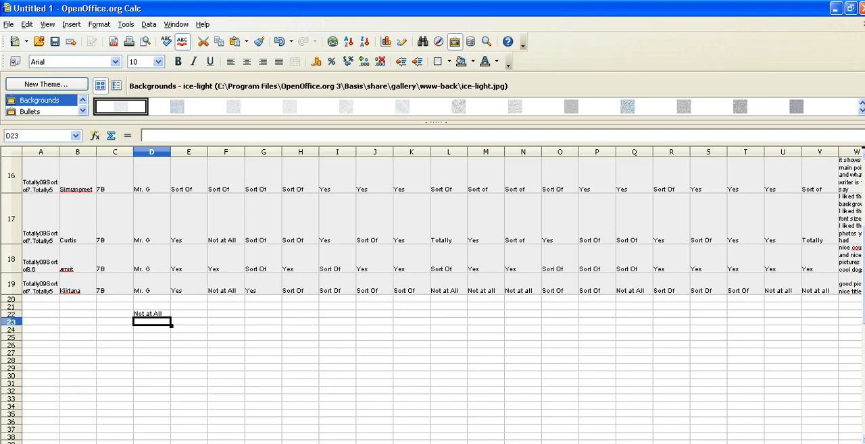
text(Sort o)
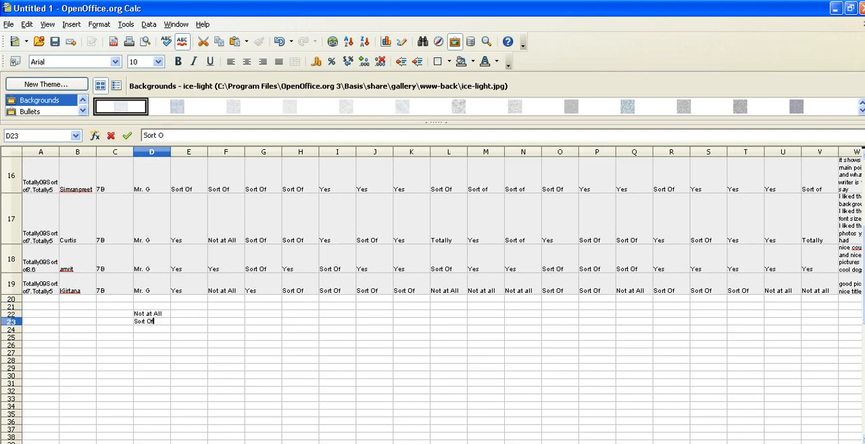
text(f)
key(Return)
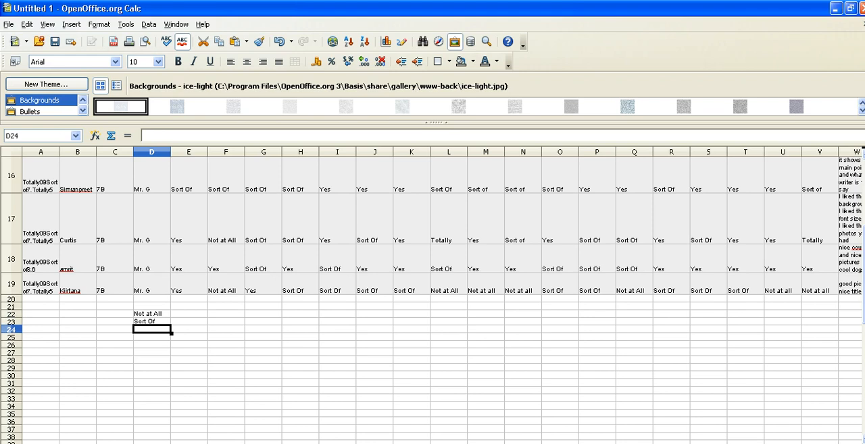
text(Yes)
key(Return)
text(Totally)
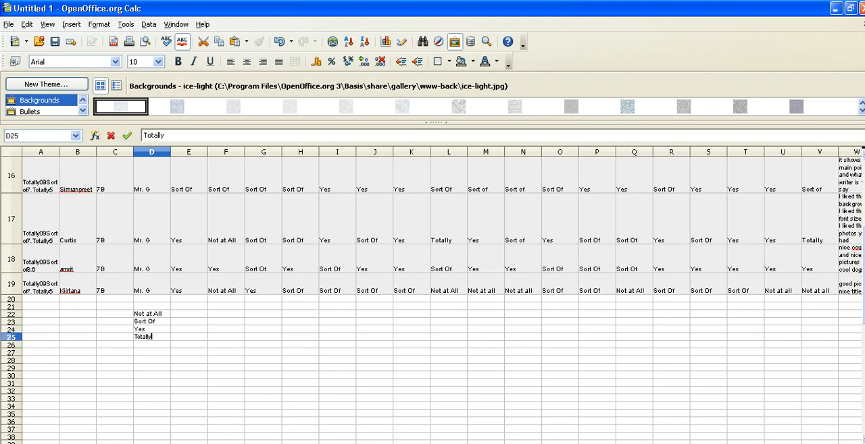
- Start a COUNTIF formula in cell E22 with the column E responses, E2:E19, as its range
click(183, 315)
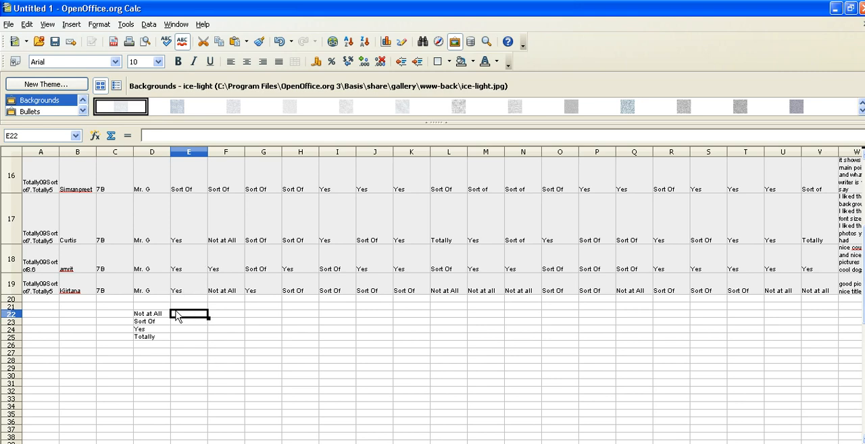
click(200, 137)
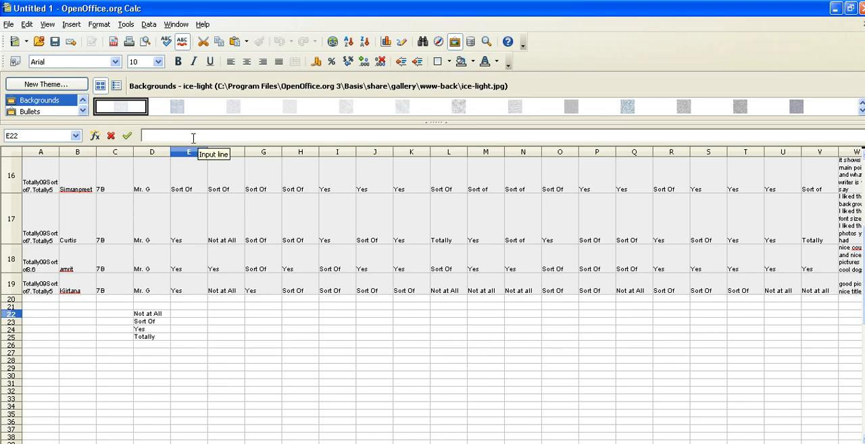
text(=countif)
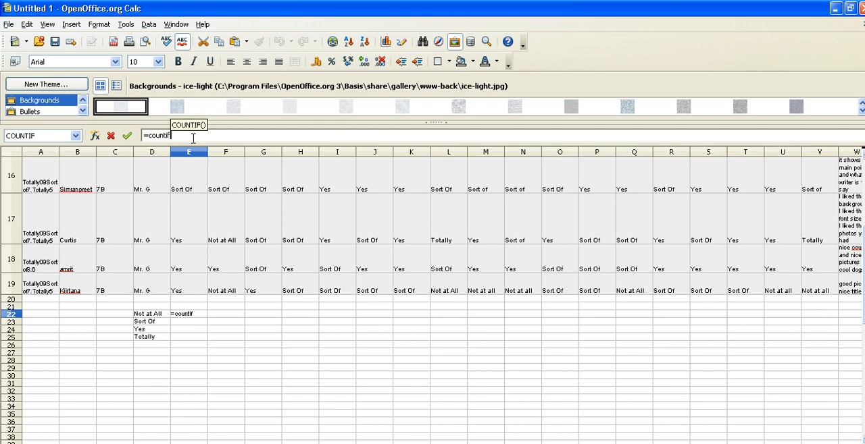
text(()
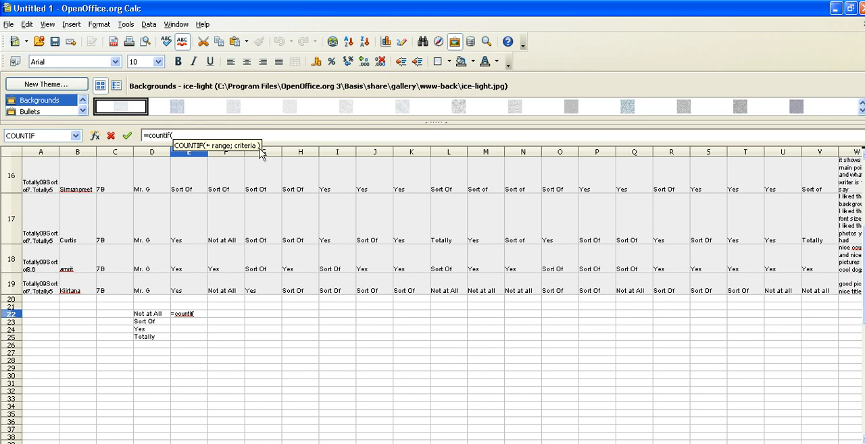
drag(190, 295, 209, 282)
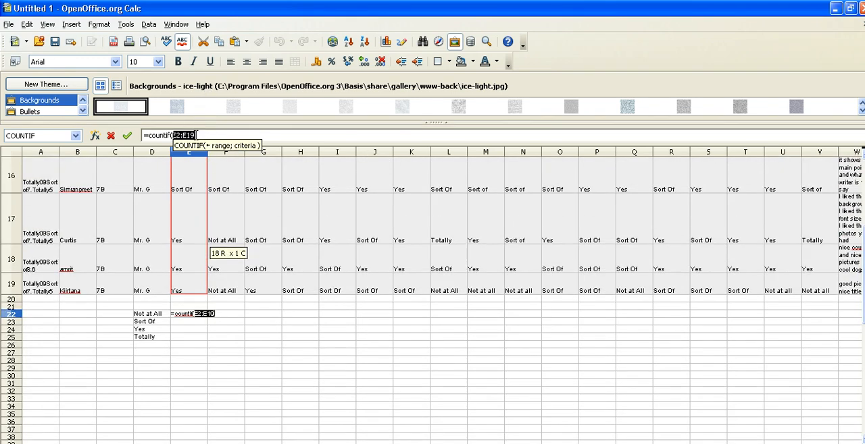
click(195, 136)
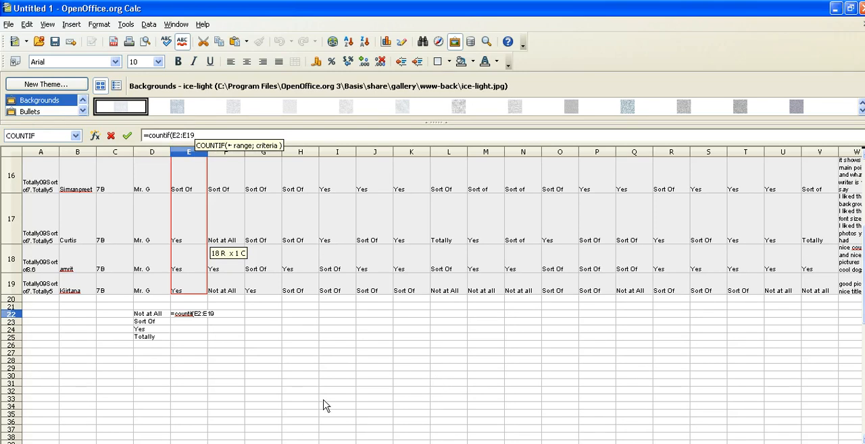
- Complete the E22 formula with the Not at All label as criterion, fixing its column as $D22
text(;)
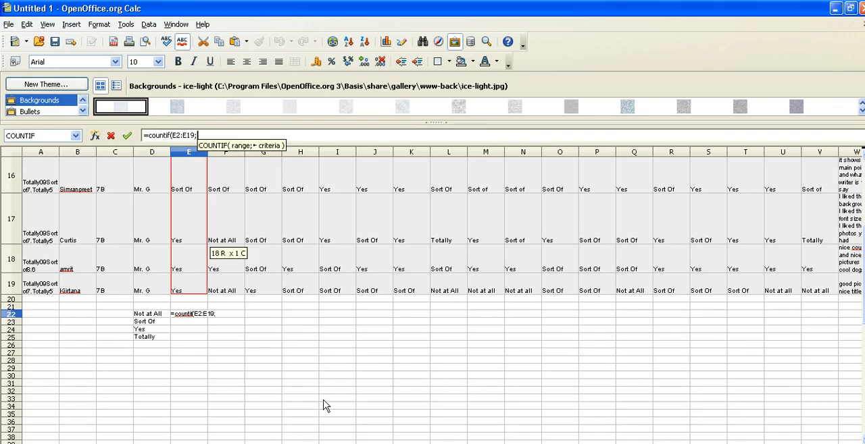
click(147, 315)
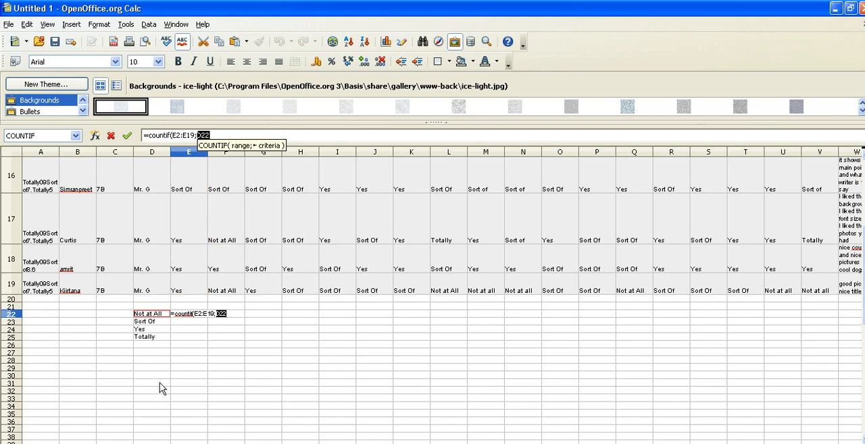
click(212, 133)
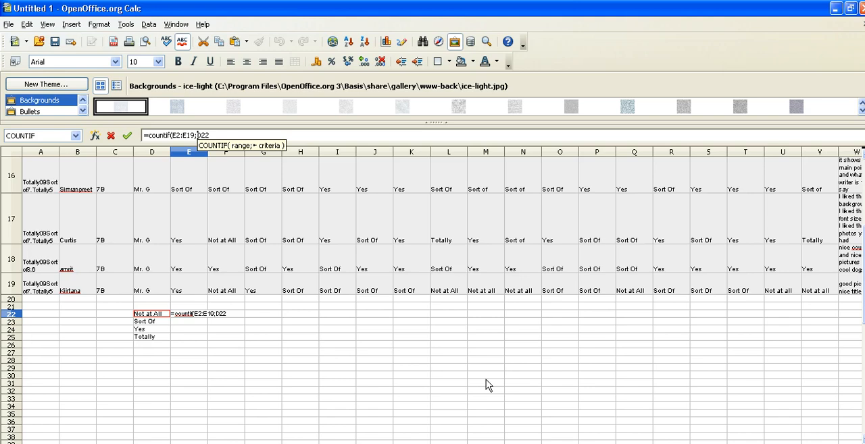
text($)
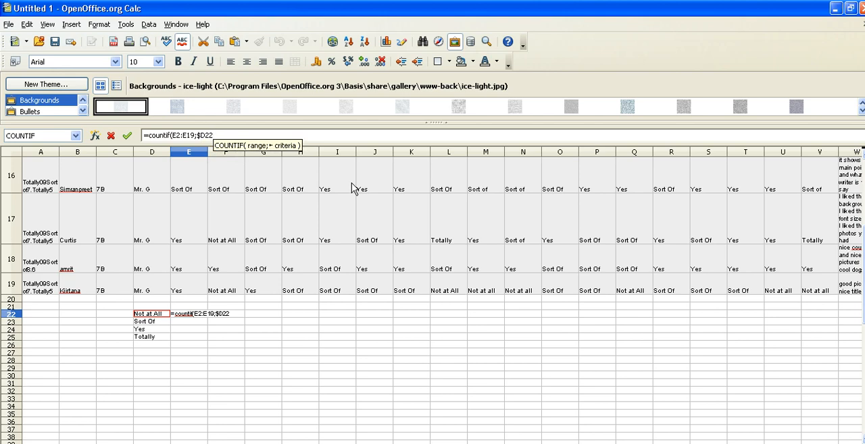
text())
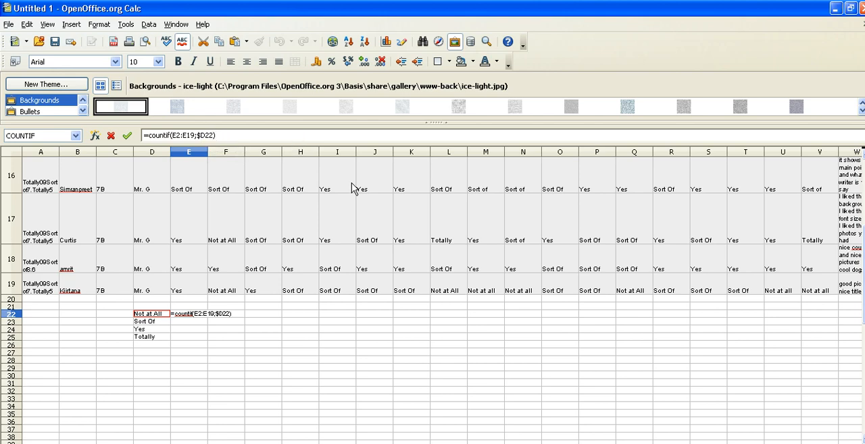
key(Return)
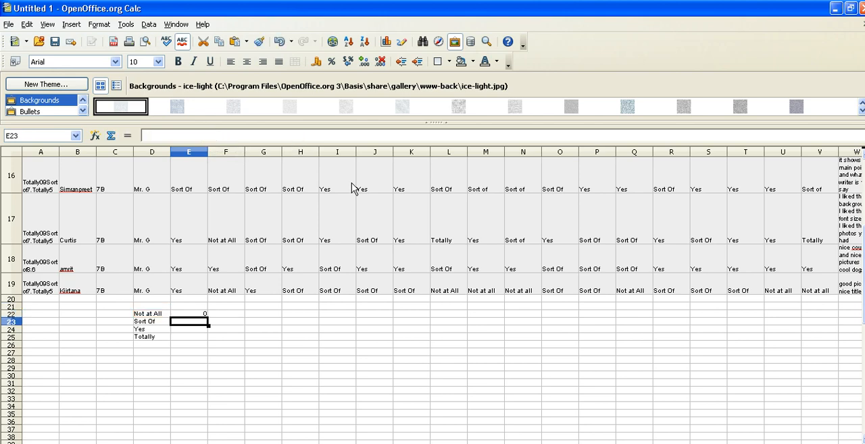
- Fill the E22 formula down to E25 and check the copied formulas for the other answer options
click(188, 314)
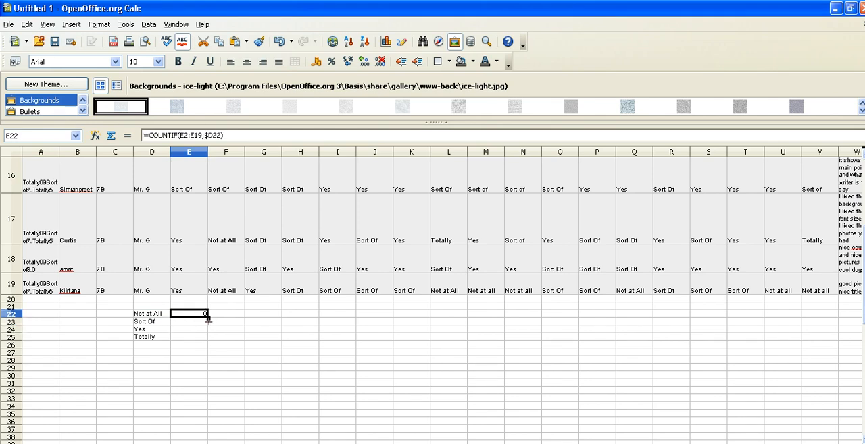
drag(208, 322, 205, 343)
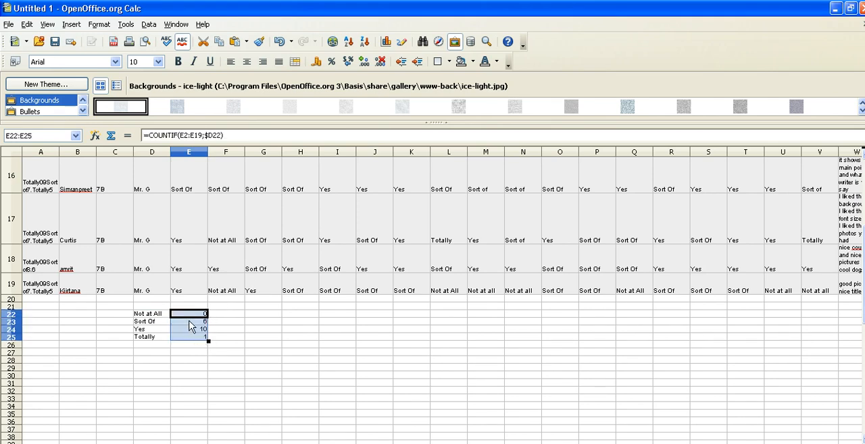
click(192, 323)
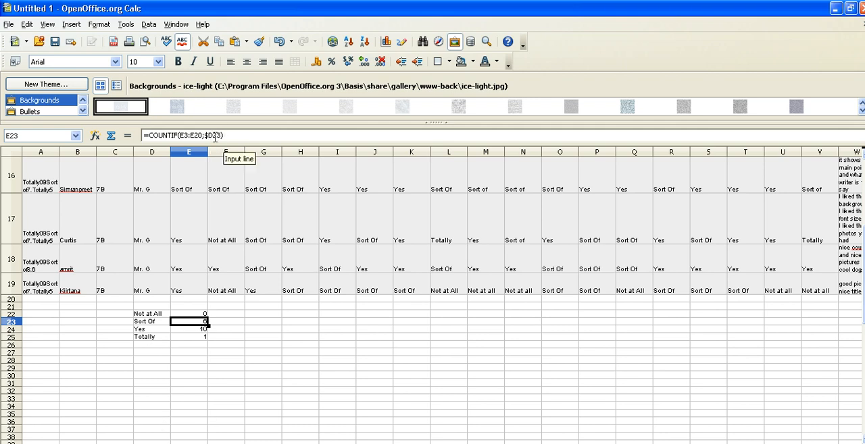
click(195, 329)
click(193, 337)
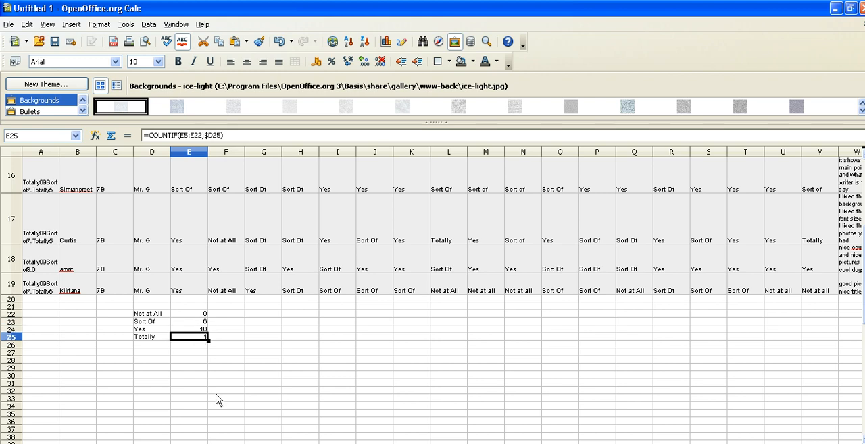
- Fill the four count formulas in E22:E25 across to column V for all survey questions
click(197, 312)
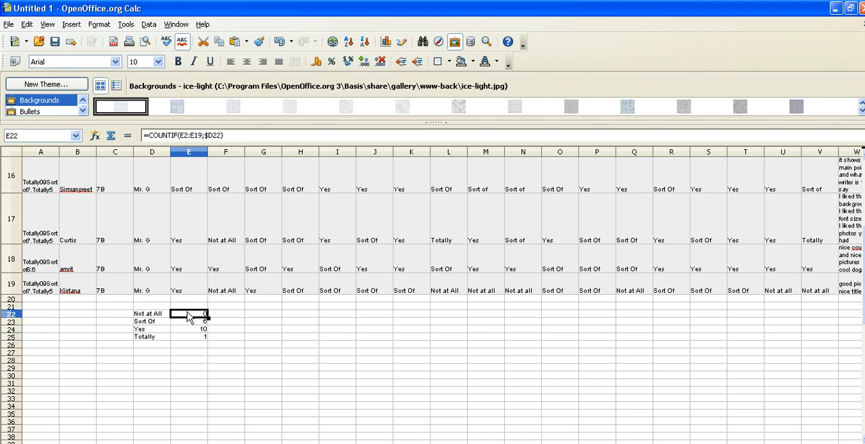
drag(189, 314, 569, 326)
drag(466, 443, 408, 442)
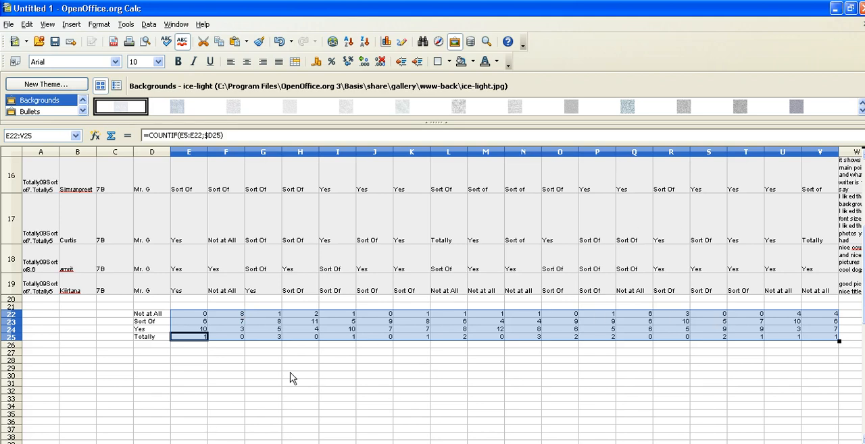
click(213, 368)
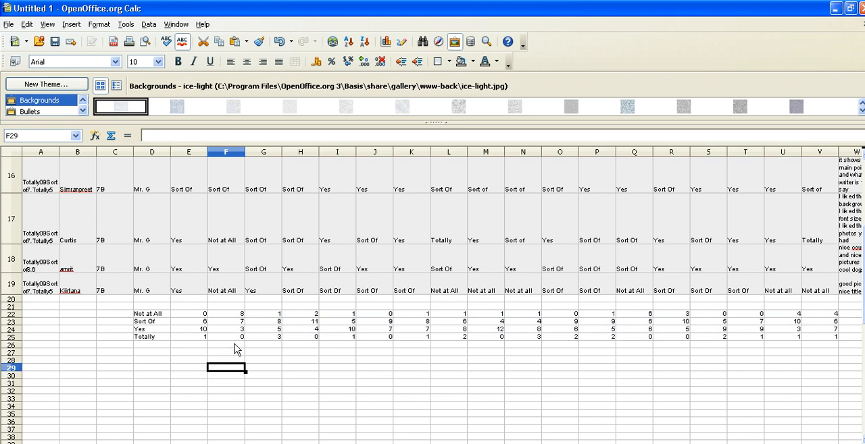
- Replace the cell-reference criterion in the E22 formula with the quoted text "Not at all"
click(202, 315)
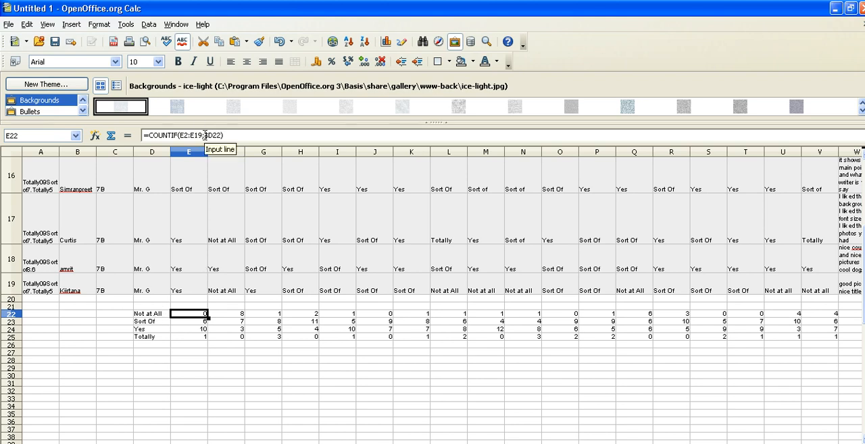
drag(205, 135, 221, 136)
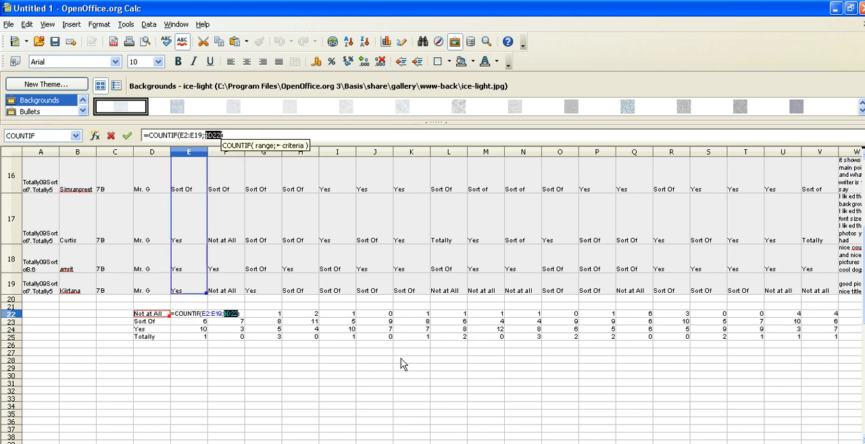
text(")
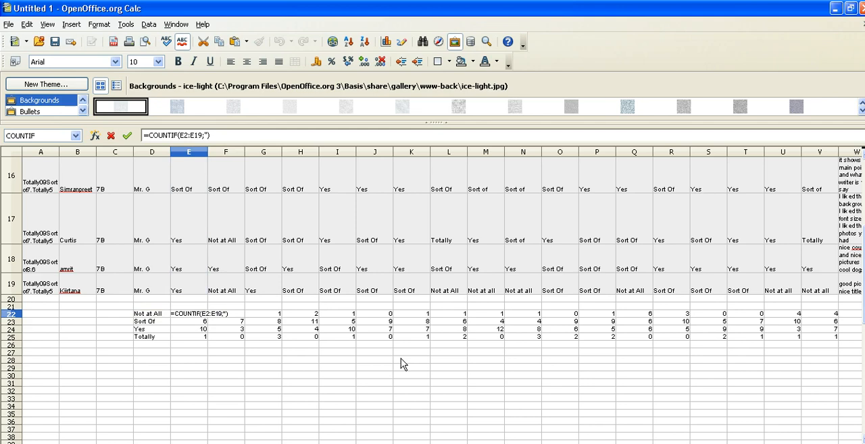
text(Not at all)
key(Return)
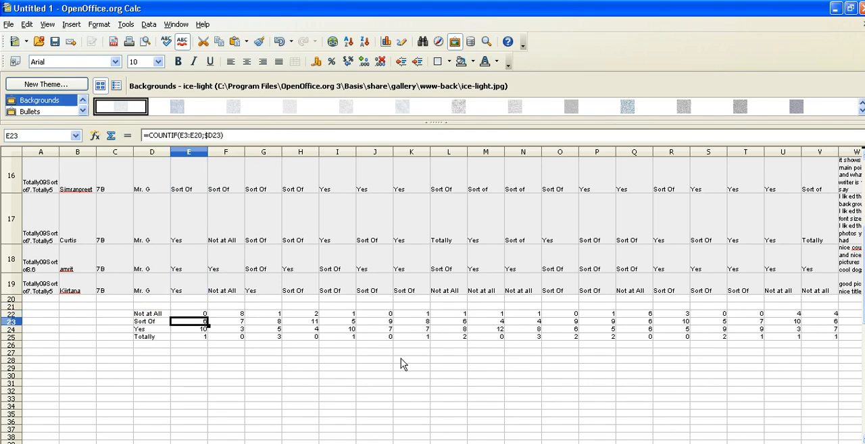
- Fill the text-criterion formula from E22 across to V22 and check the formulas in several of the count cells
click(234, 315)
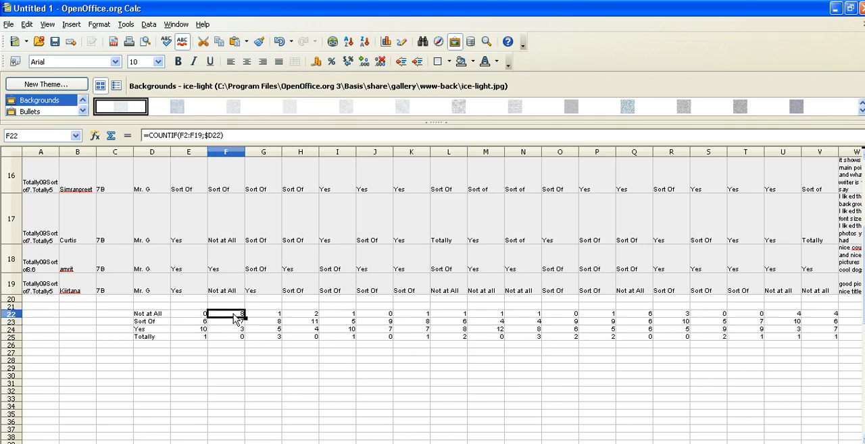
click(195, 314)
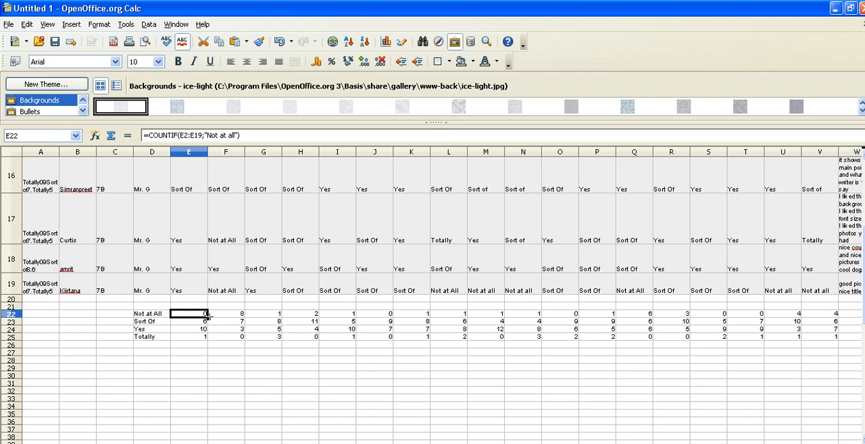
drag(208, 316, 831, 337)
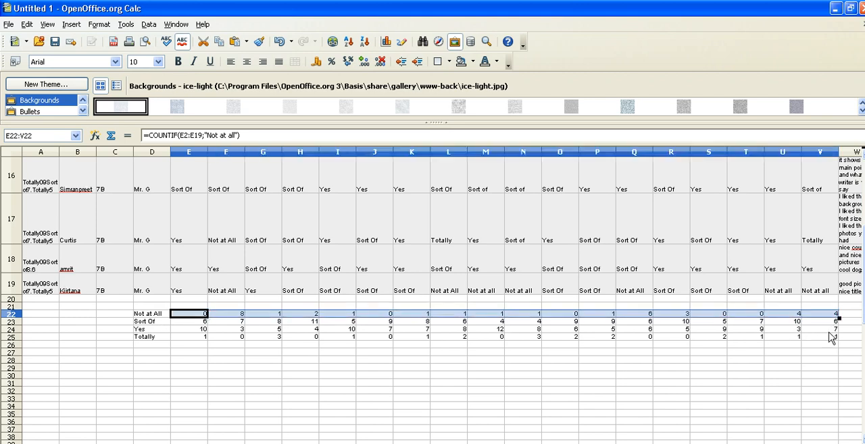
click(242, 316)
click(262, 316)
click(300, 316)
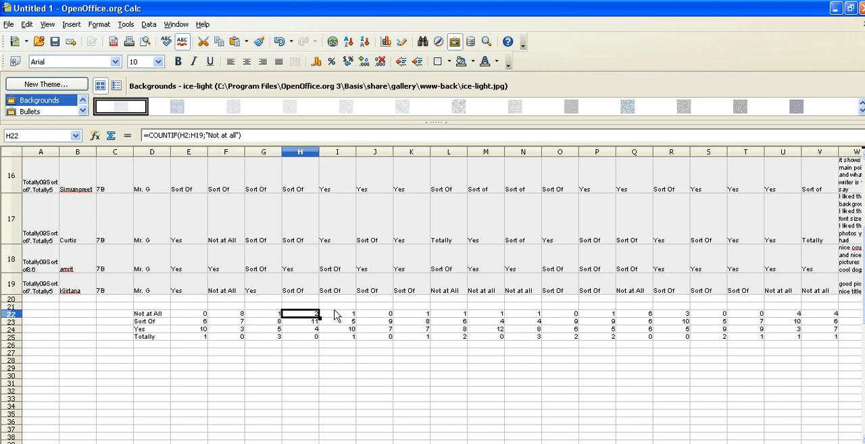
click(338, 316)
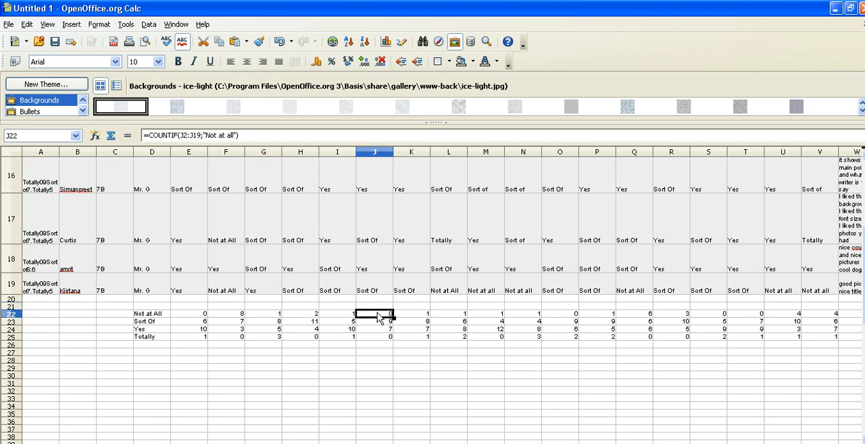
click(280, 331)
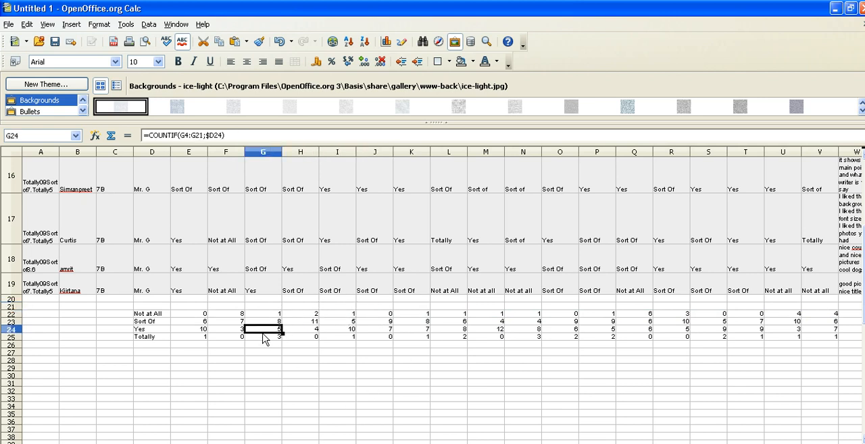